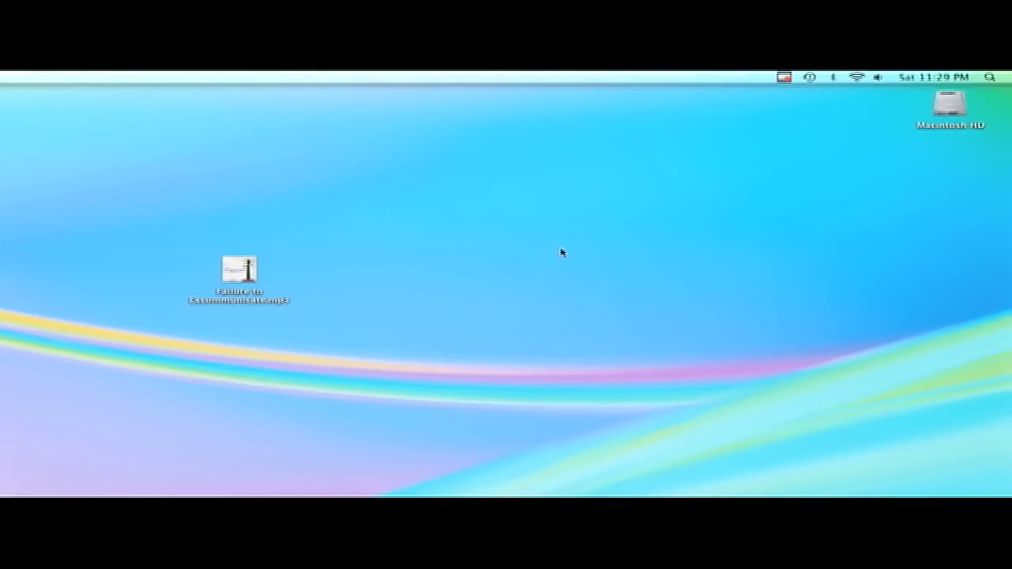
Step: Browse a Bluetooth device from the menu-bar icon, picking the LG VX9100 phone
click(835, 77)
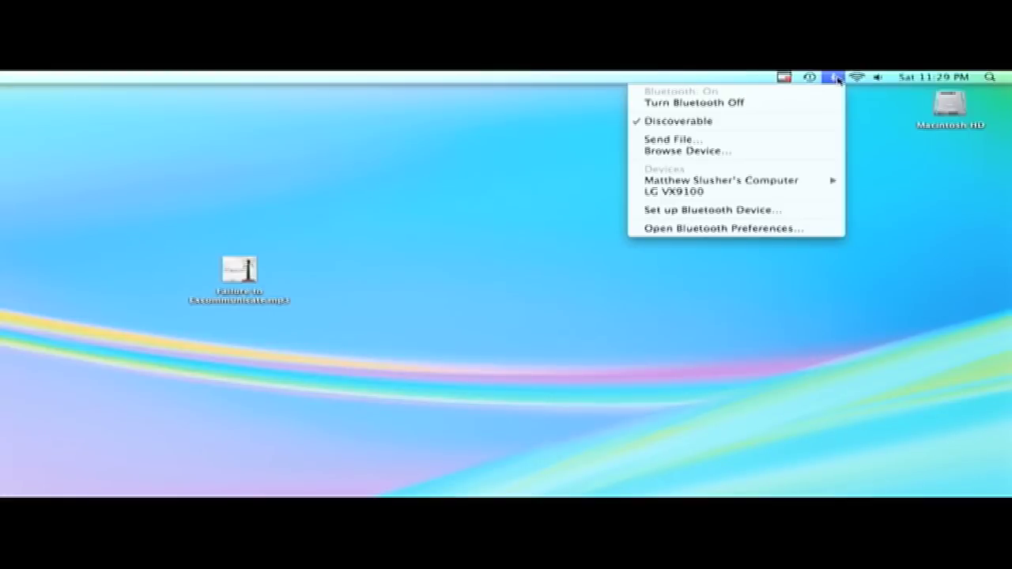
click(735, 152)
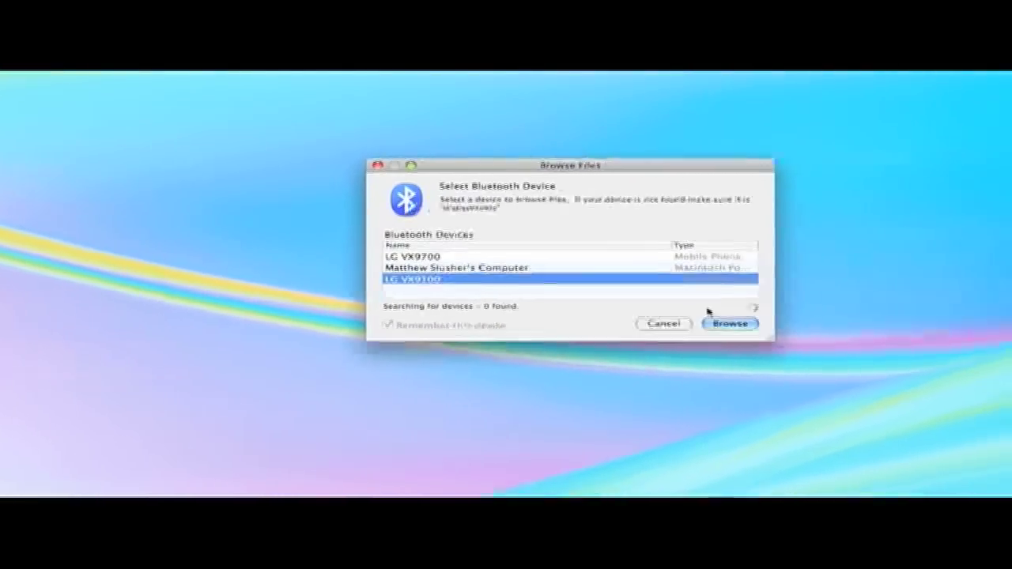
click(787, 329)
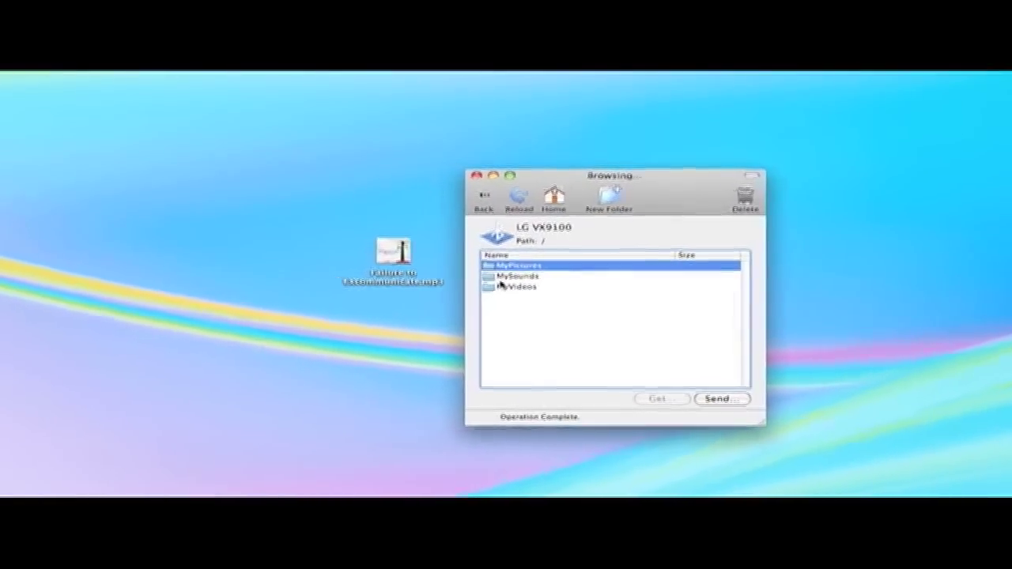
Step: Open the phone's MySounds folder to list its .mid ringtones
double_click(503, 280)
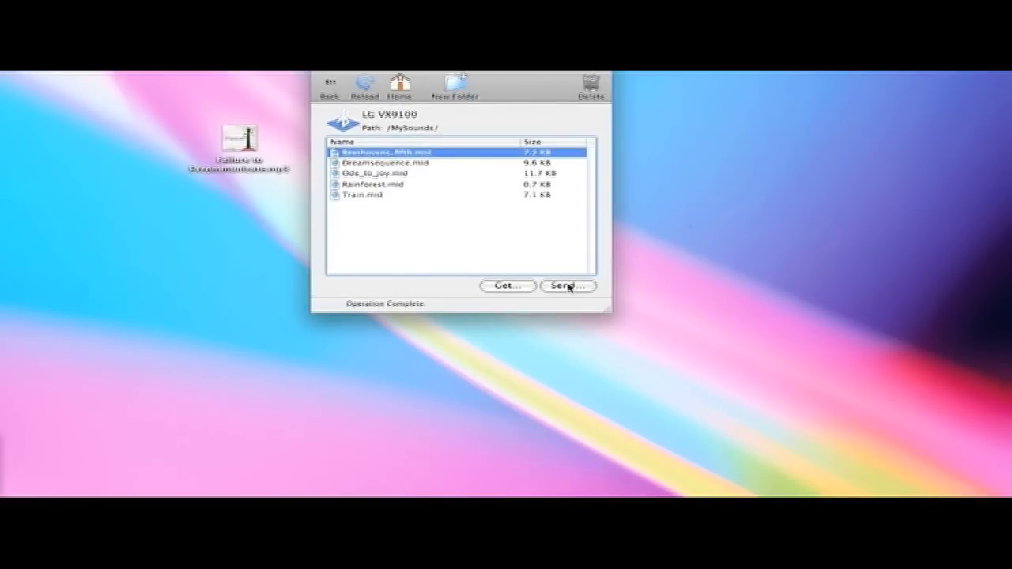
Step: Send Failure to Excommunicate.mp3 from the Desktop to the phone's MySounds folder
click(567, 286)
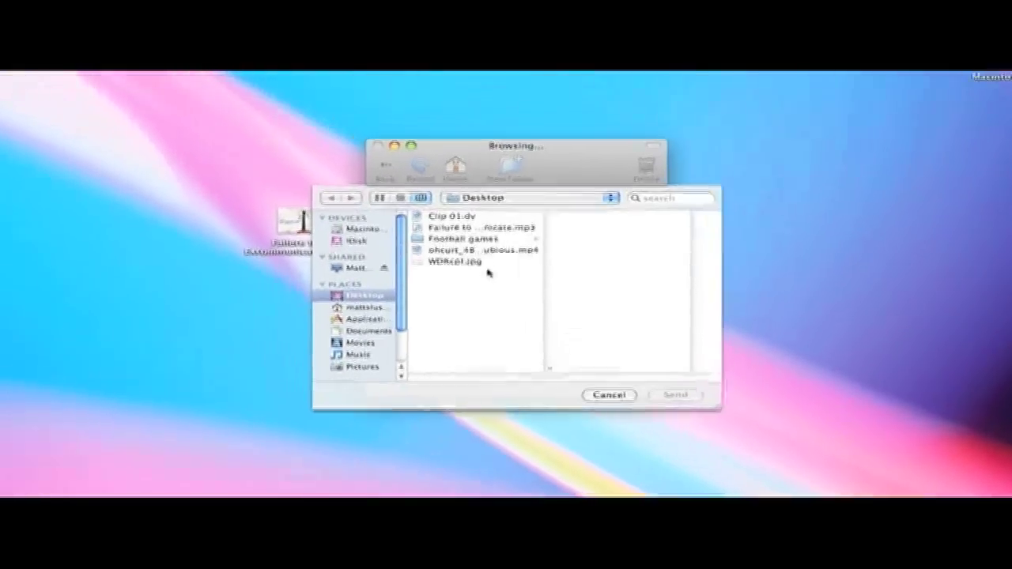
click(494, 262)
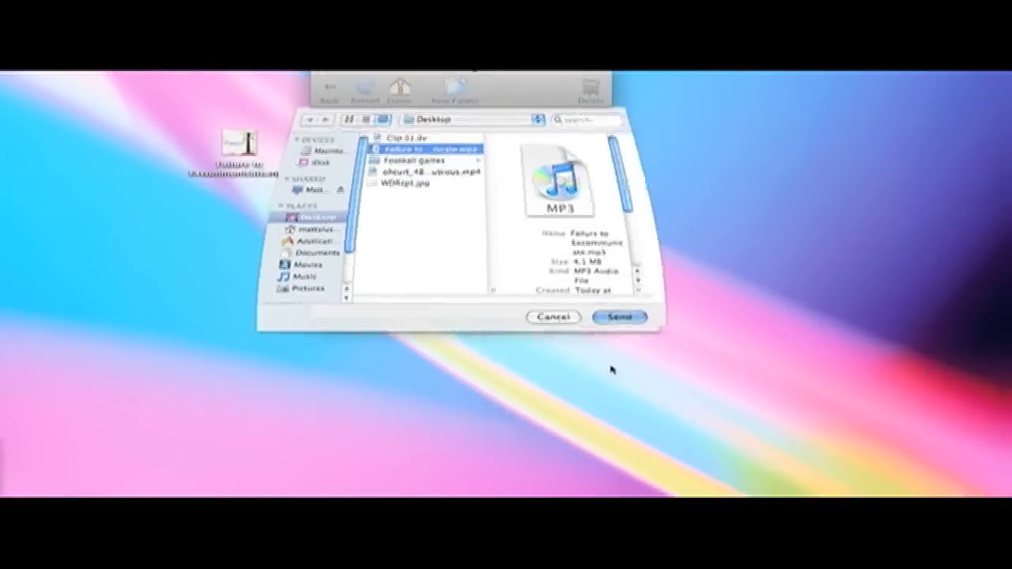
click(659, 412)
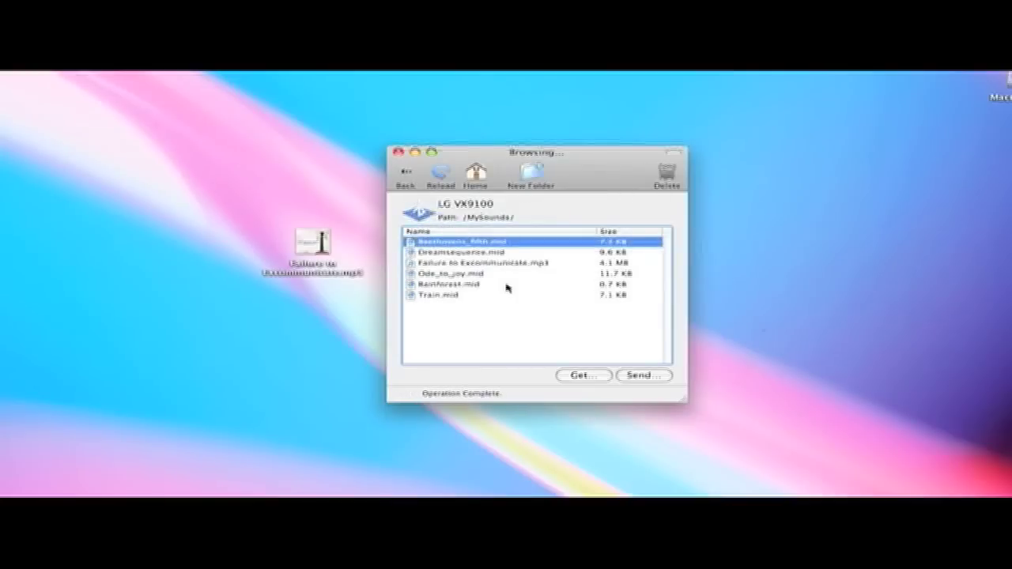
Step: Select the 4.1 MB Failure to Excommunicate.mp3 in MySounds to verify it arrived
click(499, 264)
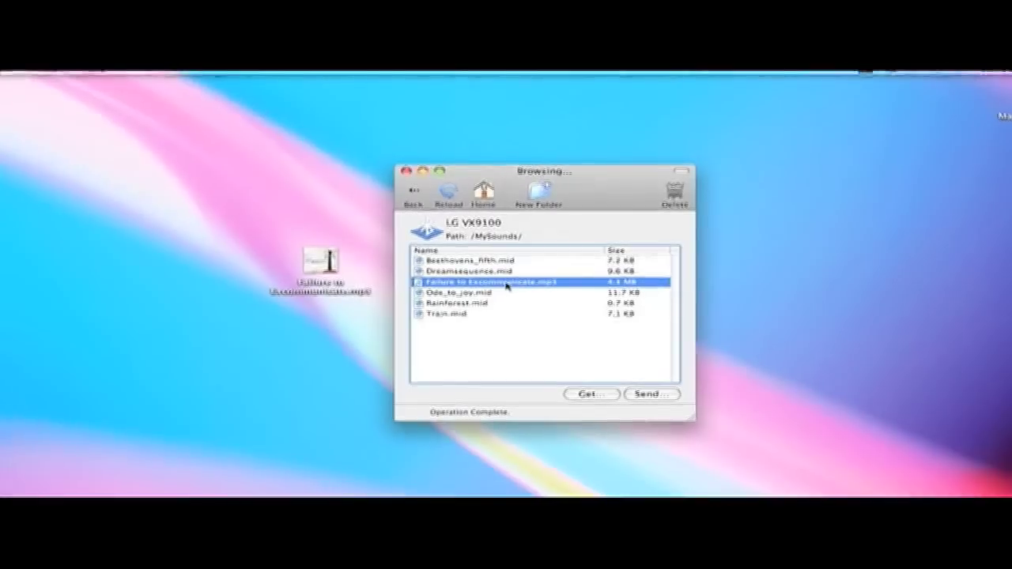